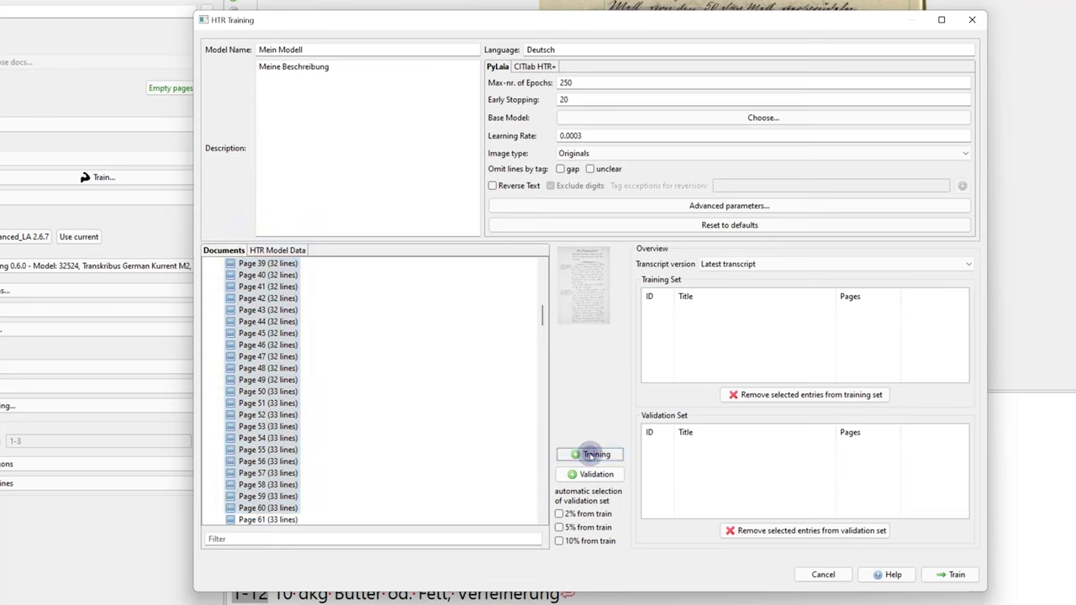
Add pages 1 to 60 of the Kurrent-Modell Training document to the training set and look over its page list
scroll(346, 377, up, 13)
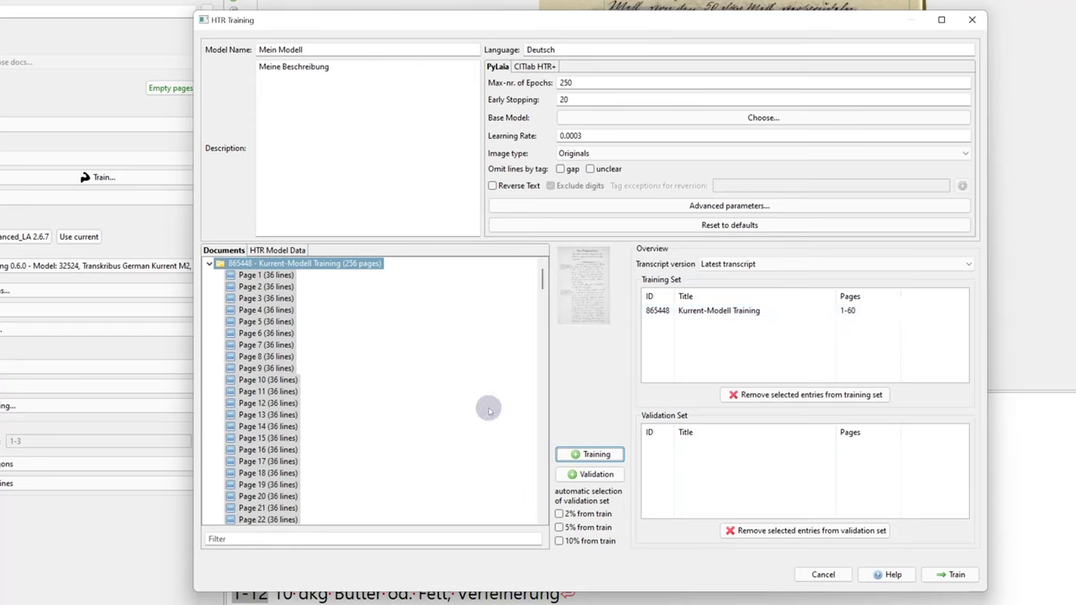
scroll(492, 407, down, 15)
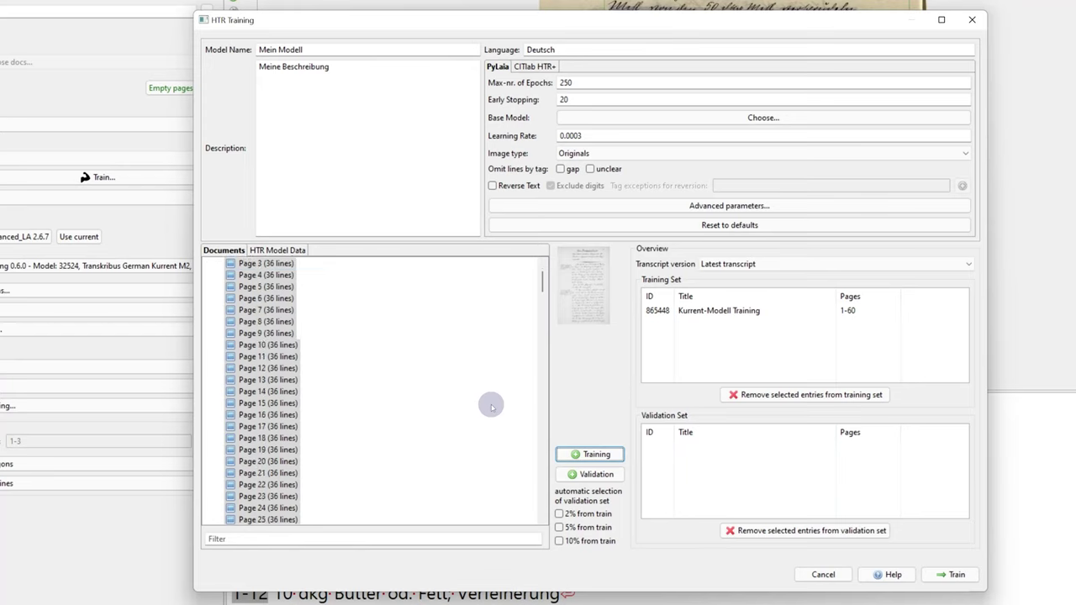
scroll(491, 407, down, 2)
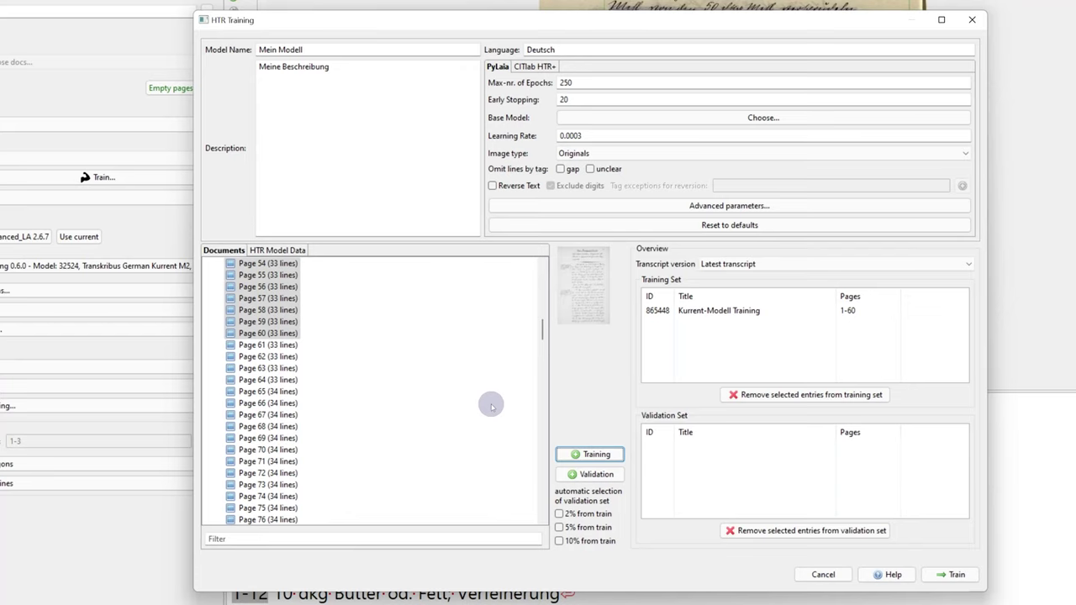
scroll(491, 407, down, 1)
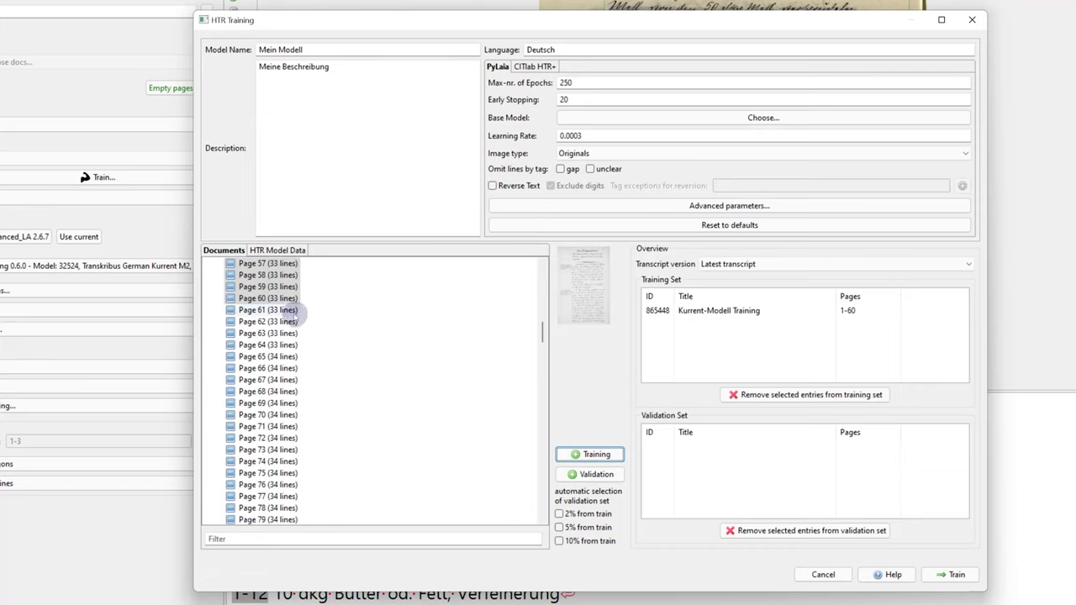
Add pages 63, 75, 81, 87 and 91 of the Kurrent-Modell Training document to the validation set
click(286, 310)
drag(282, 334, 286, 357)
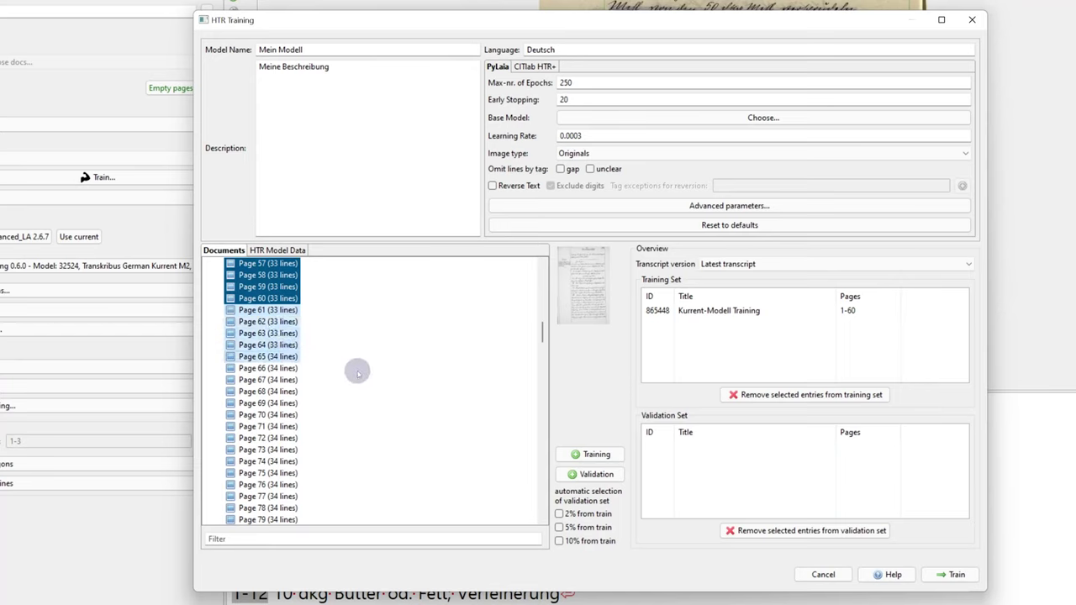
click(278, 333)
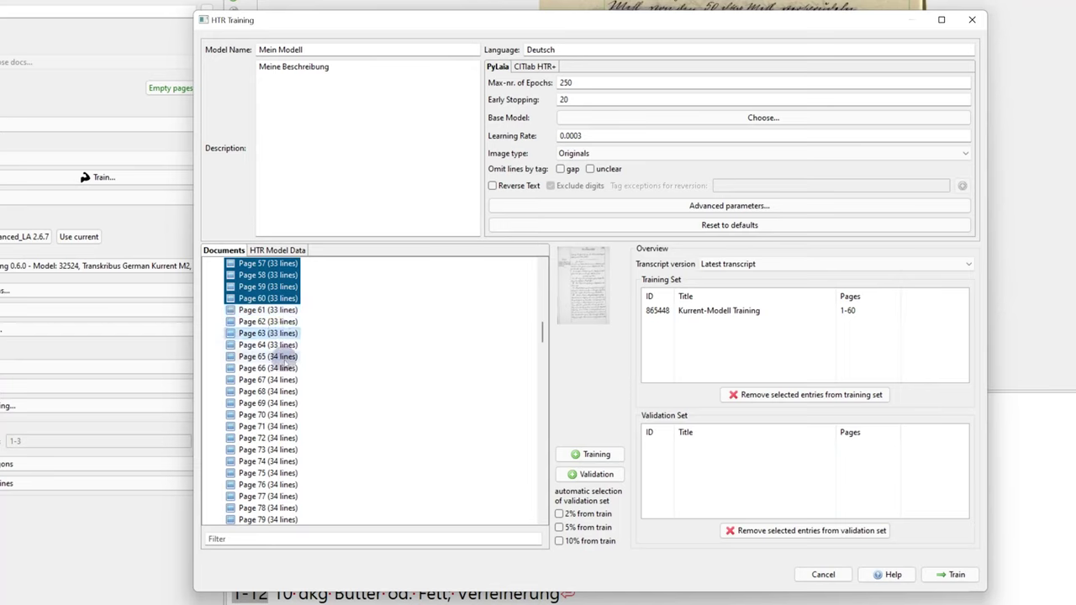
ctrl+click(278, 474)
scroll(279, 474, down, 1)
ctrl+click(286, 508)
scroll(291, 497, down, 1)
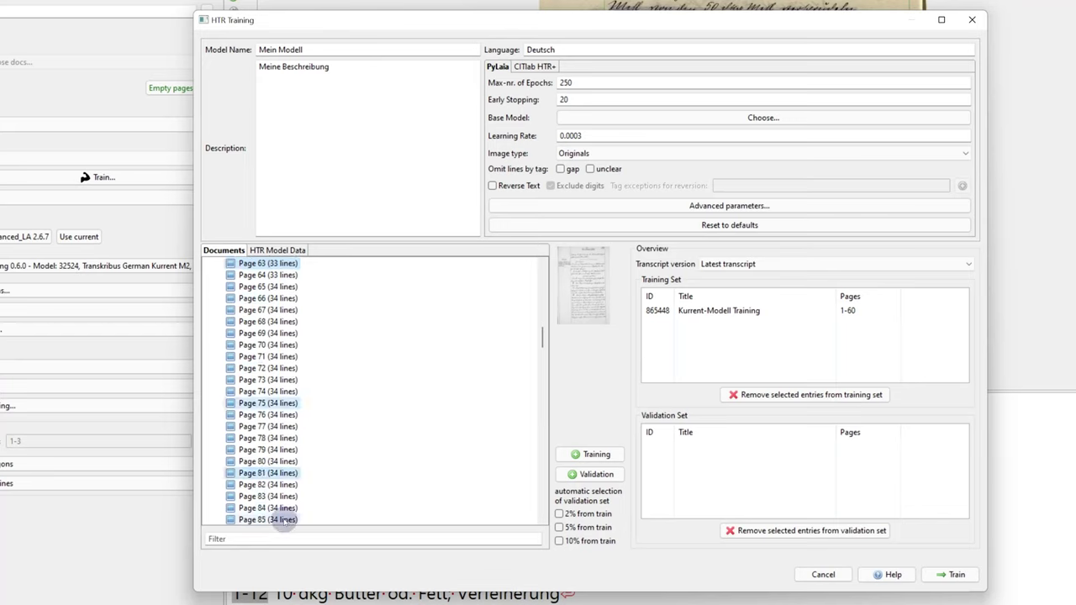
scroll(287, 496, down, 3)
ctrl+click(284, 486)
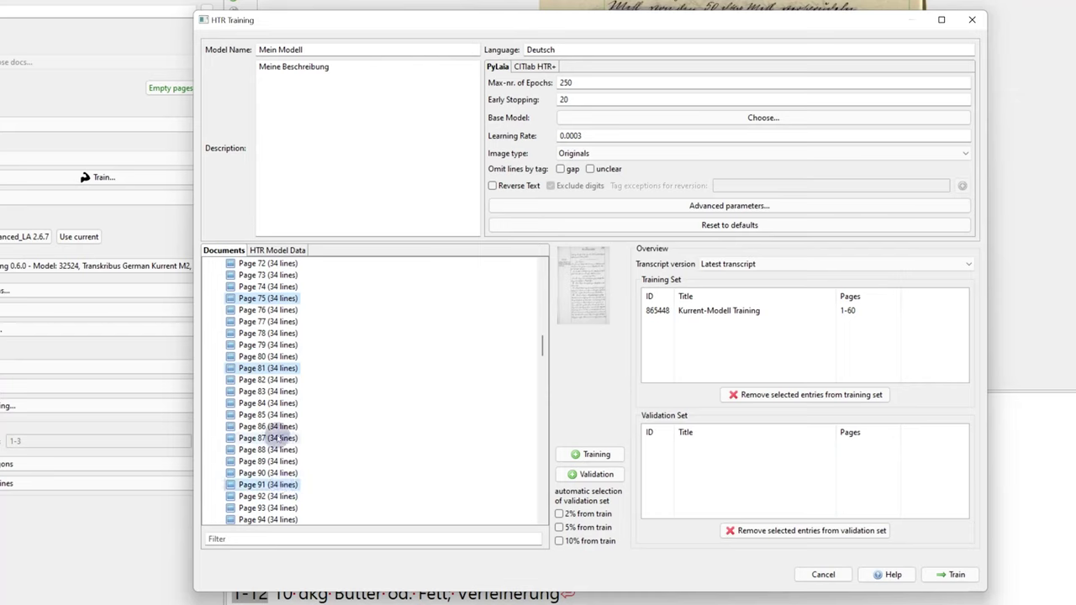
ctrl+click(277, 438)
scroll(364, 440, up, 5)
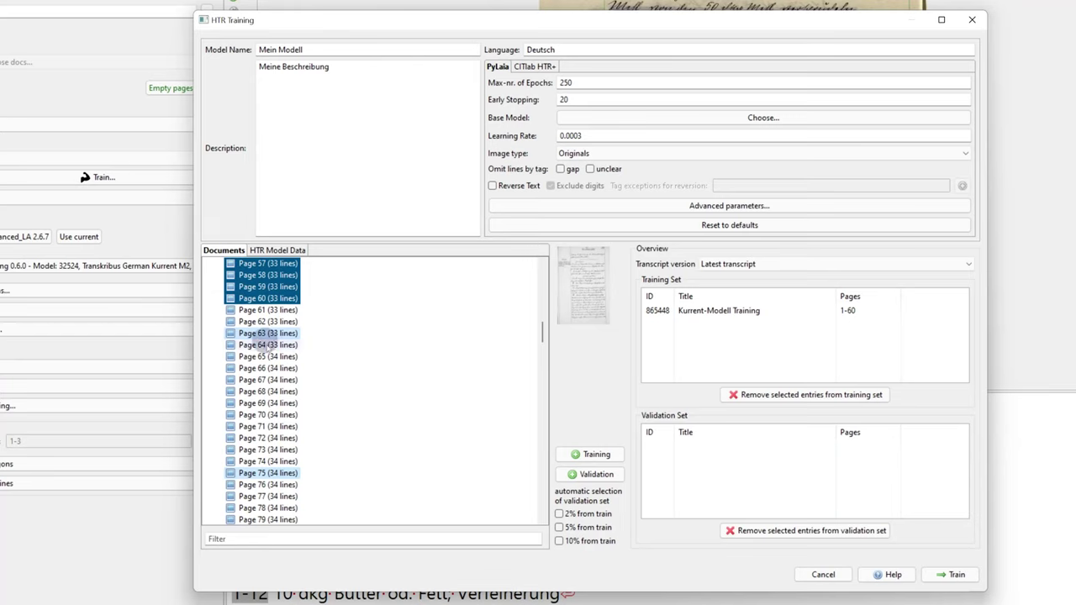
scroll(304, 336, down, 1)
scroll(319, 442, down, 4)
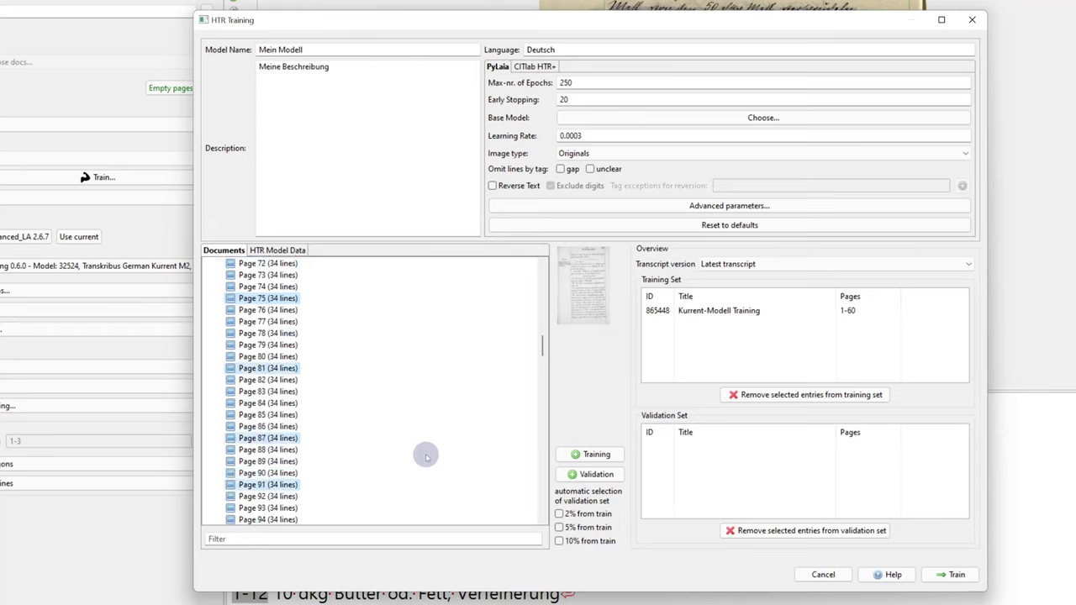
click(584, 476)
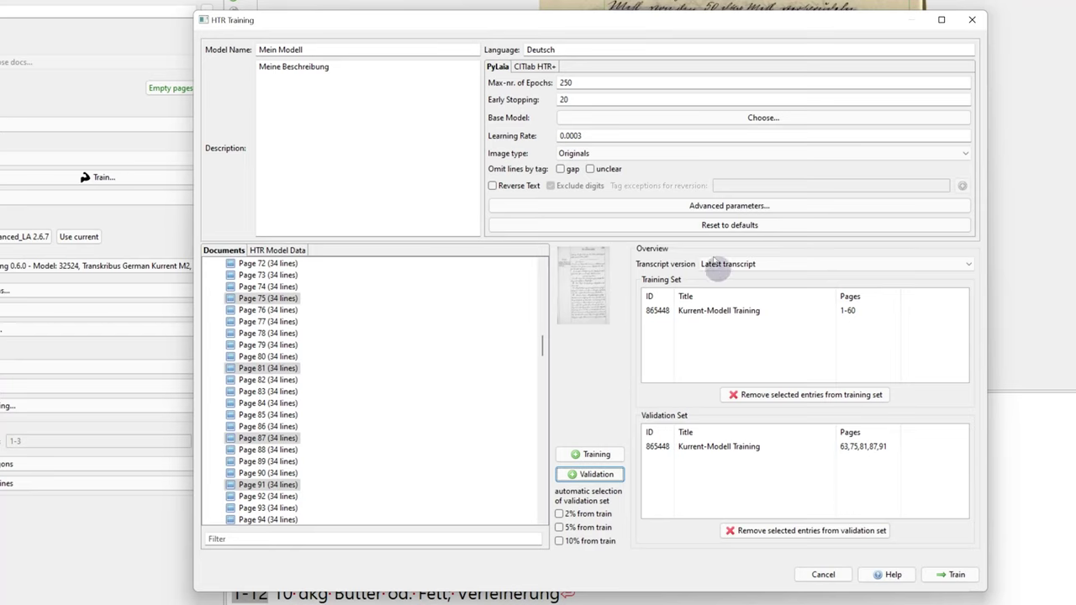
Start training Mein Modell with the assembled training and validation sets, confirming the dataset overview
mouse_move(571, 97)
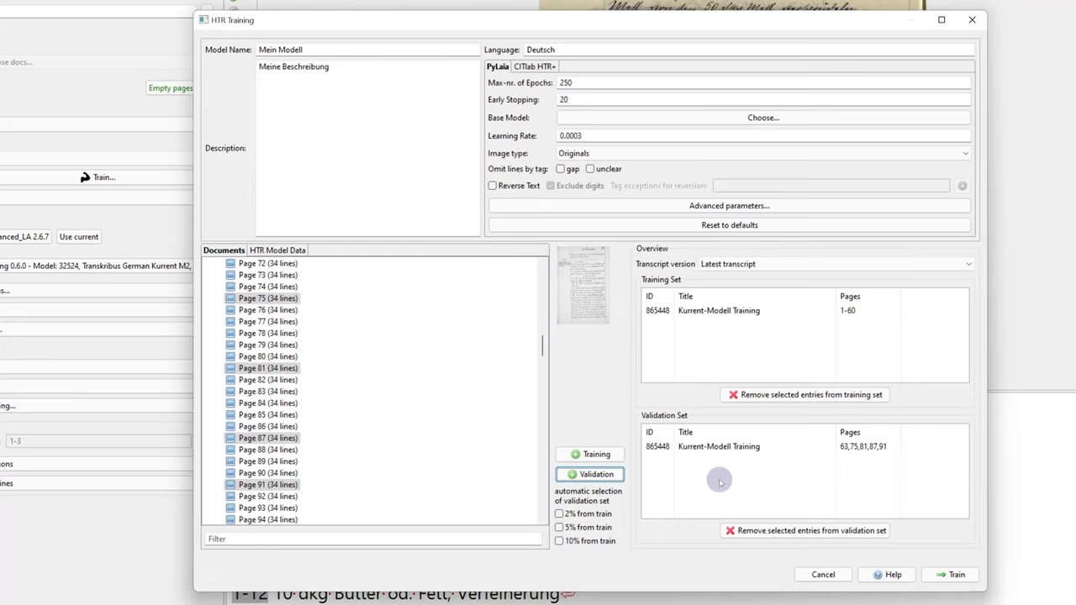
click(760, 451)
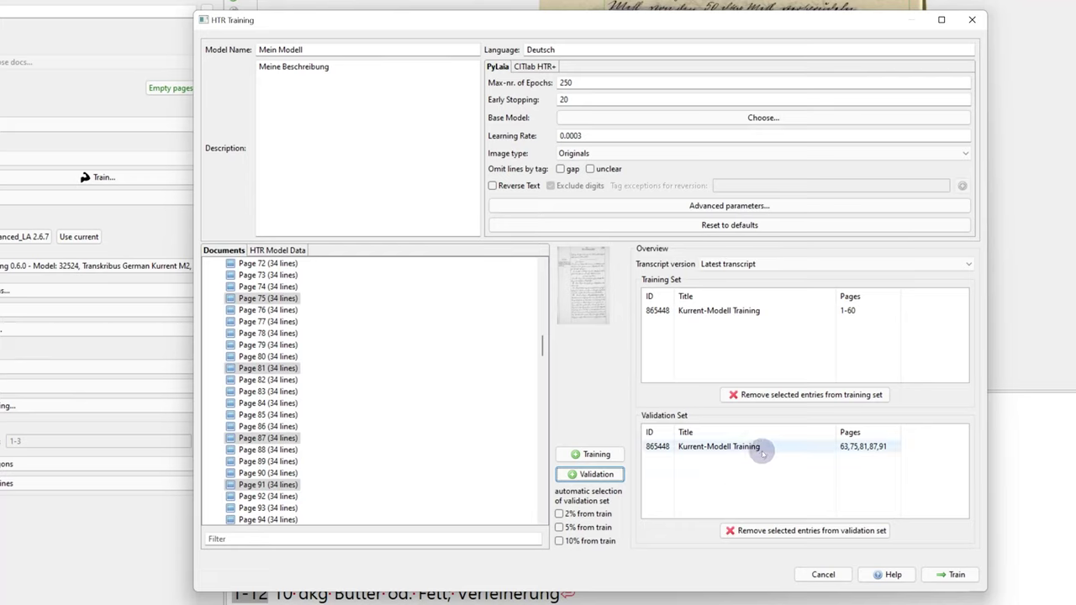
click(762, 452)
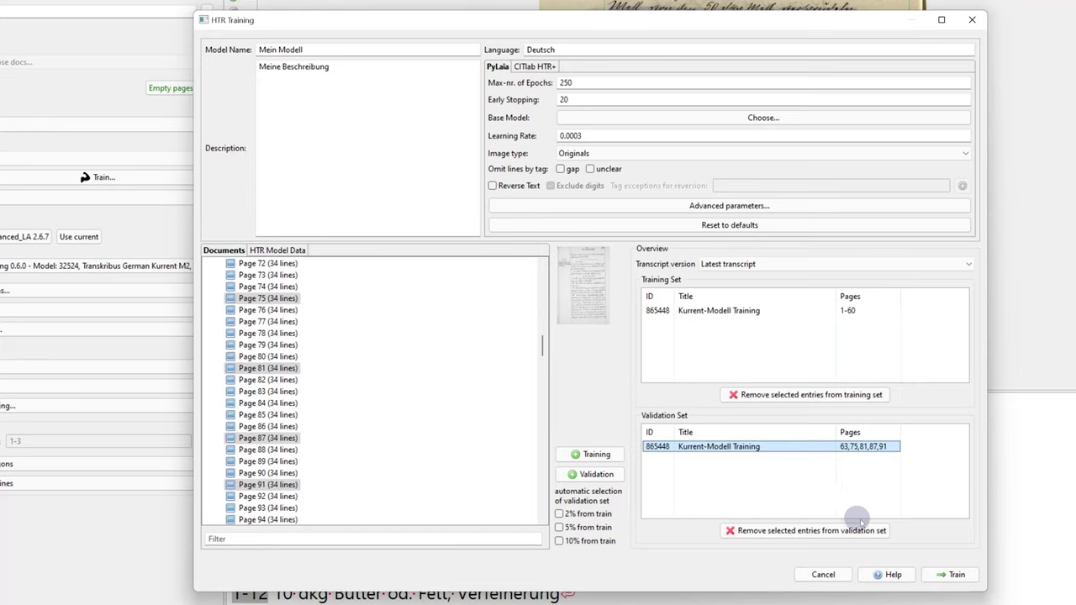
click(943, 576)
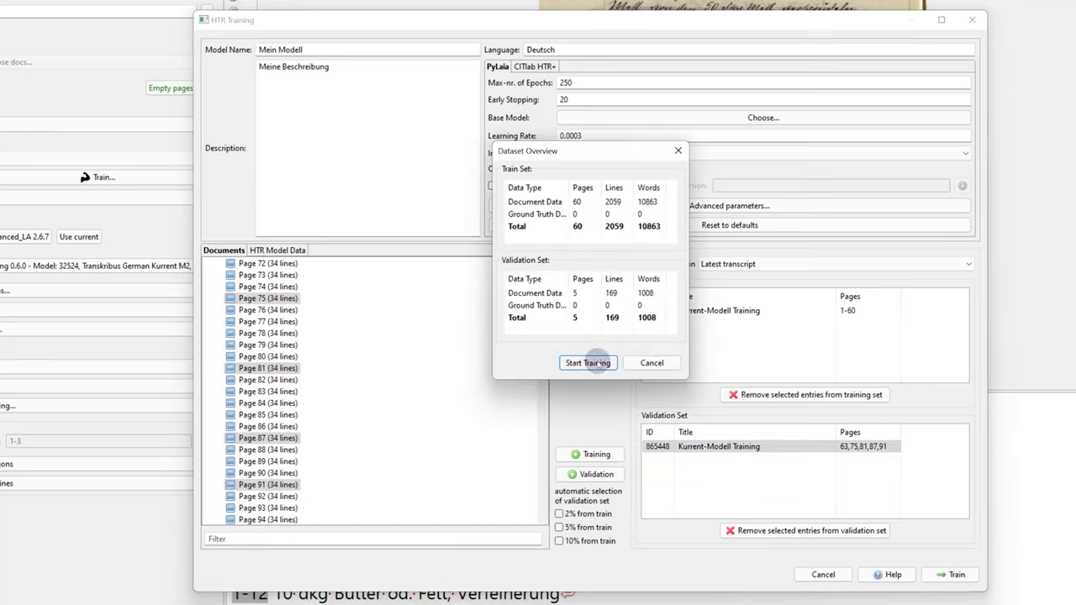
click(594, 363)
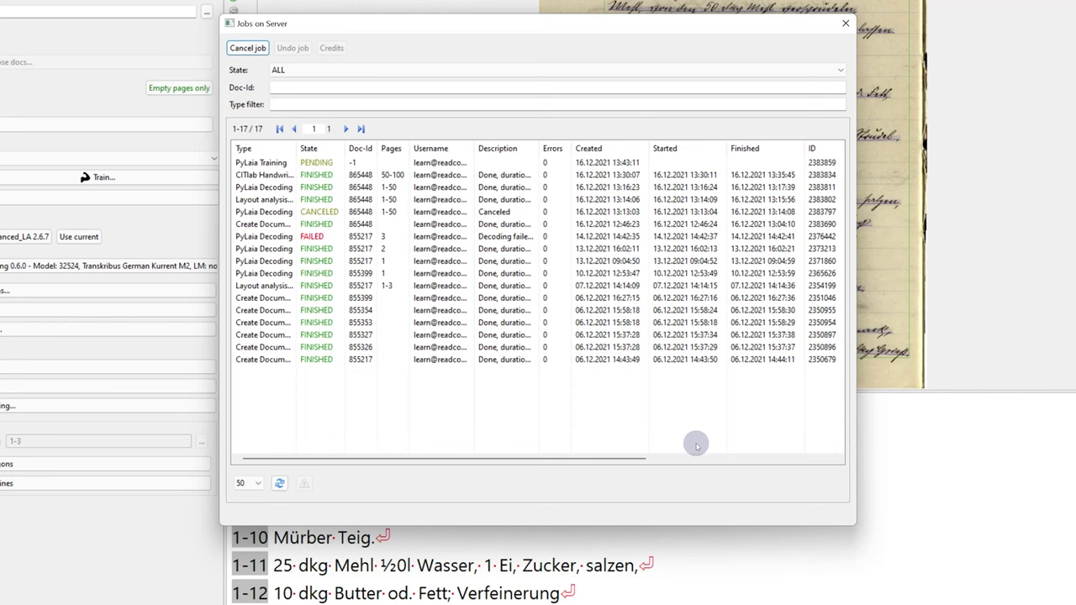
Check the new PyLaia Training job in the server's job list and close the list
click(845, 24)
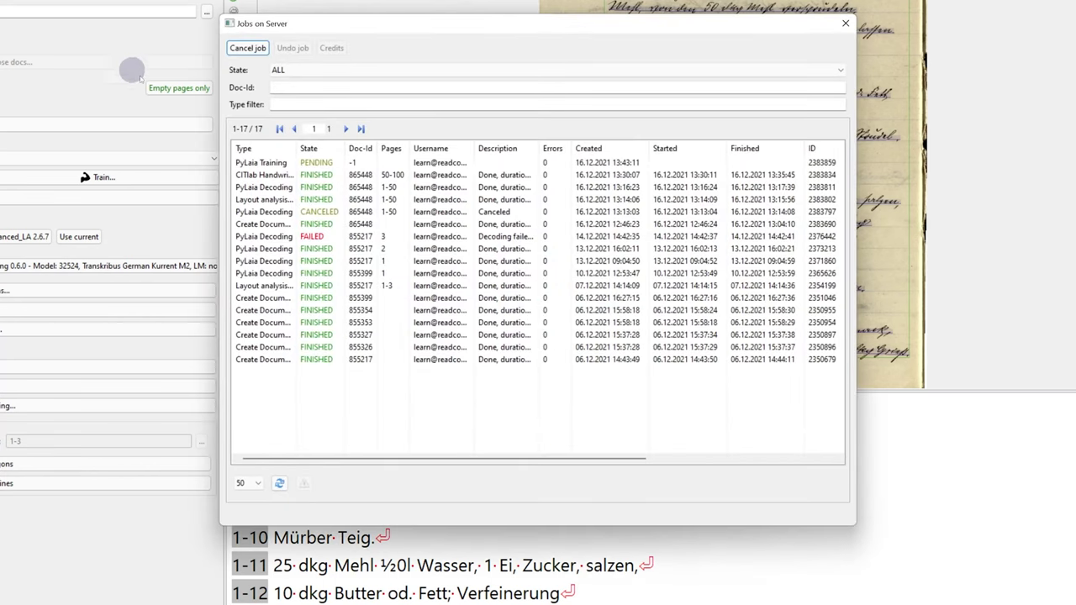
click(286, 166)
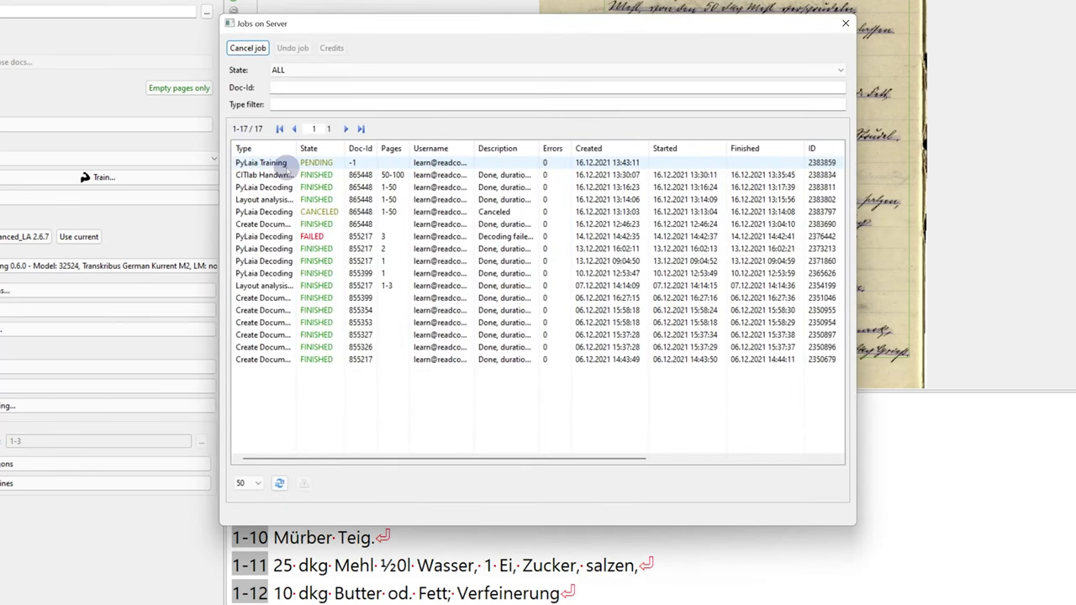
click(521, 174)
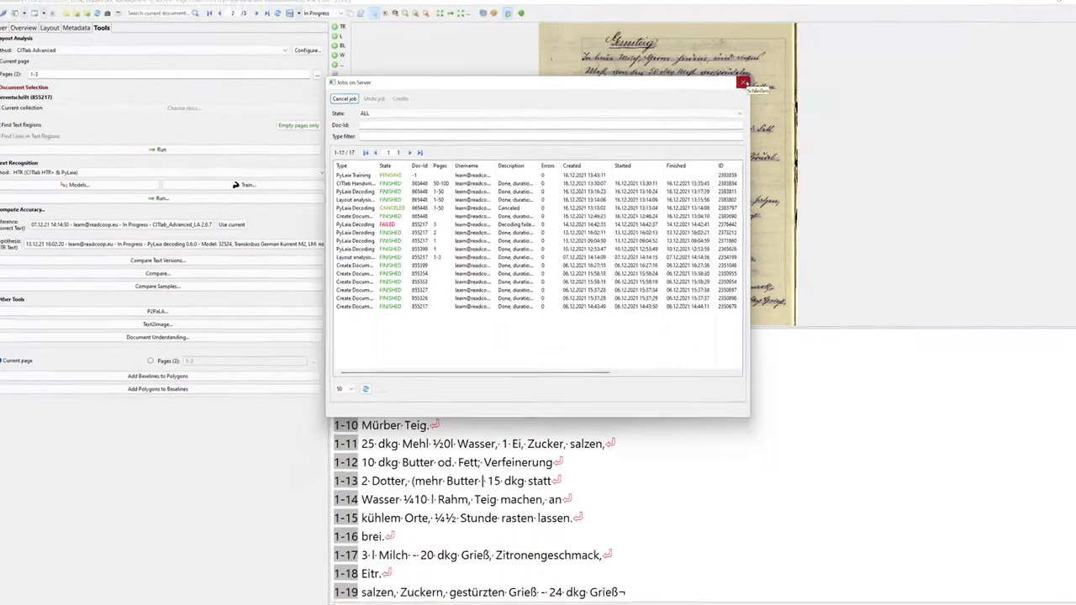
click(845, 24)
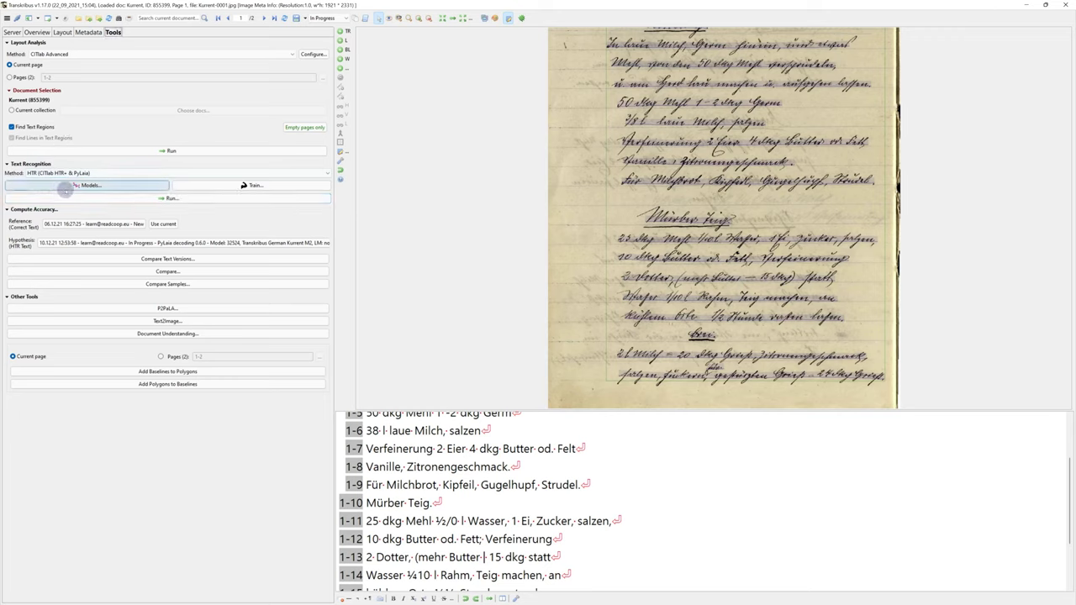
Open the list of text recognition models and limit it to those in the collection
click(66, 187)
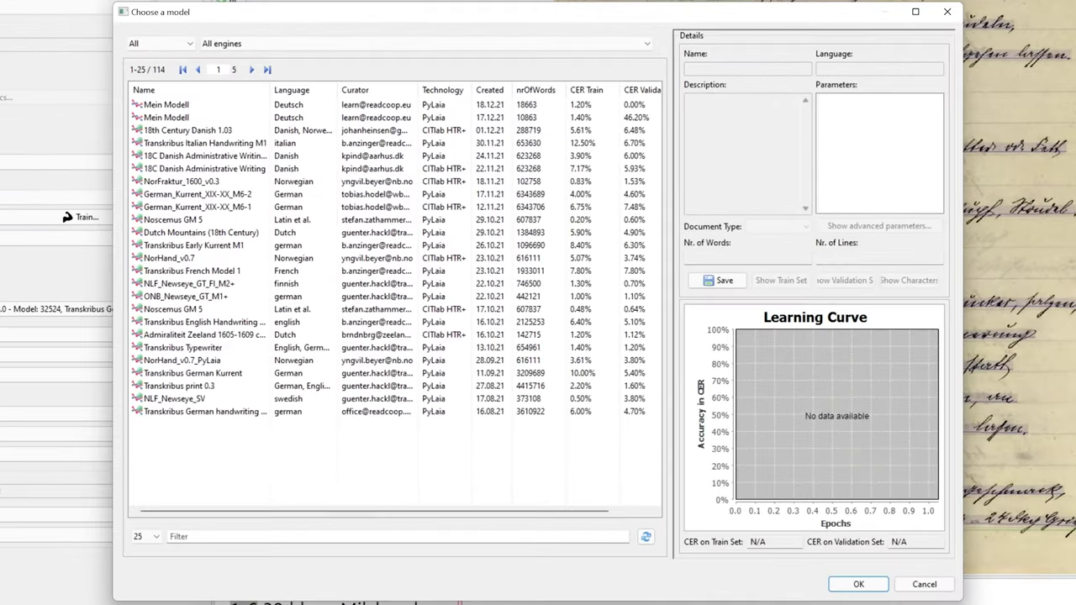
click(152, 44)
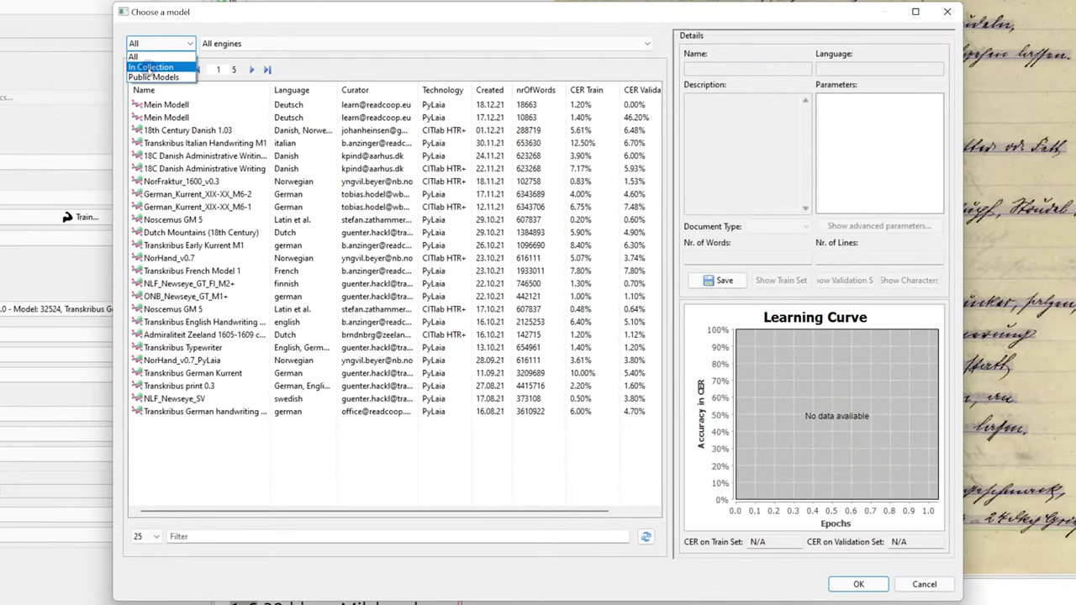
click(150, 61)
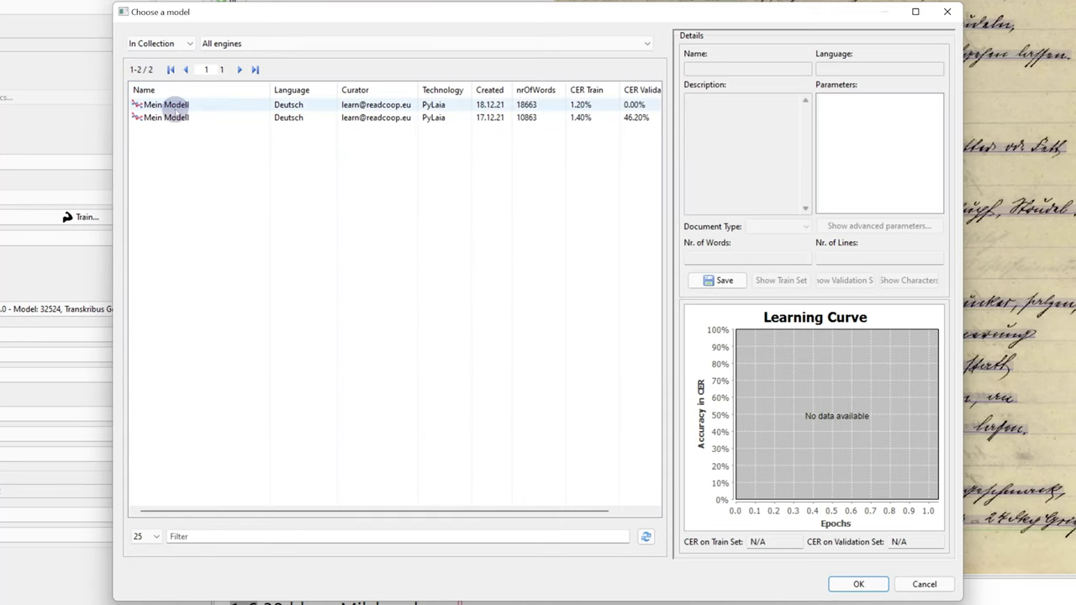
Examine the learning curve and the train and validation CER of the Mein Modell version created 17.12.21
click(174, 105)
click(174, 117)
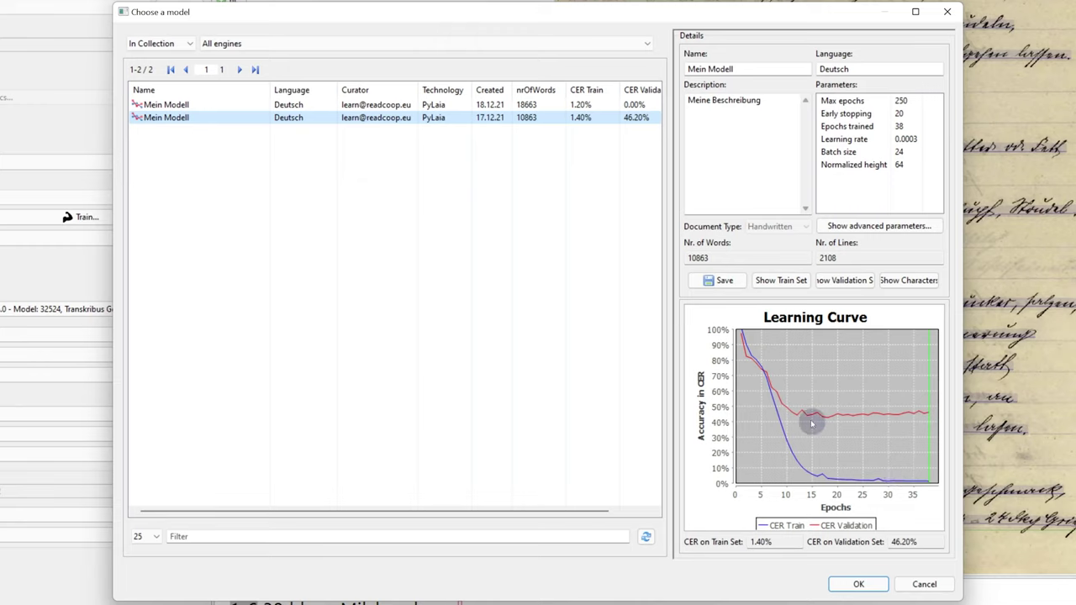
click(780, 541)
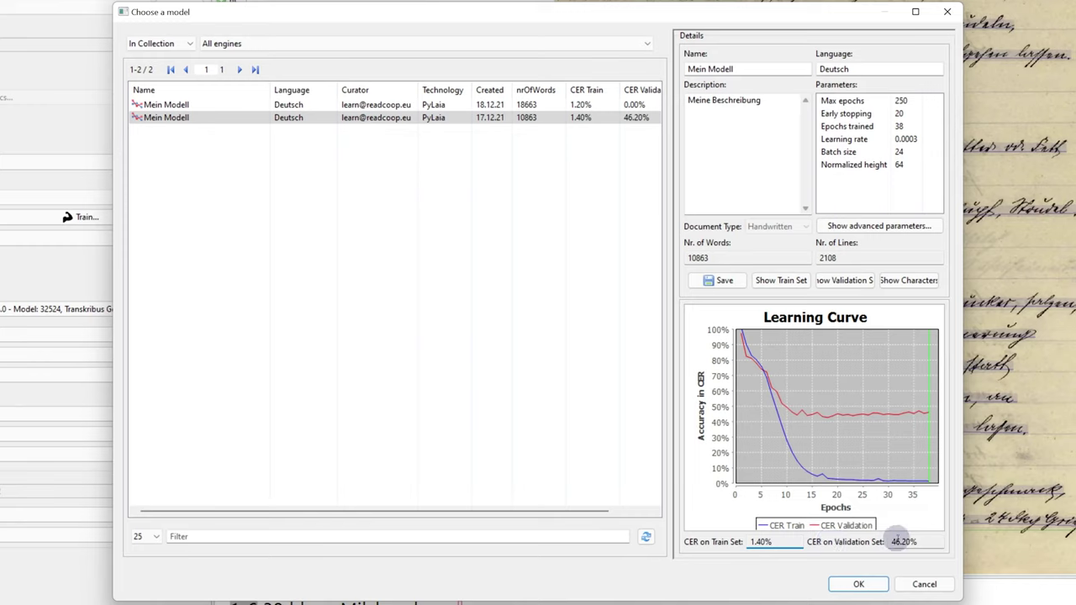
click(921, 542)
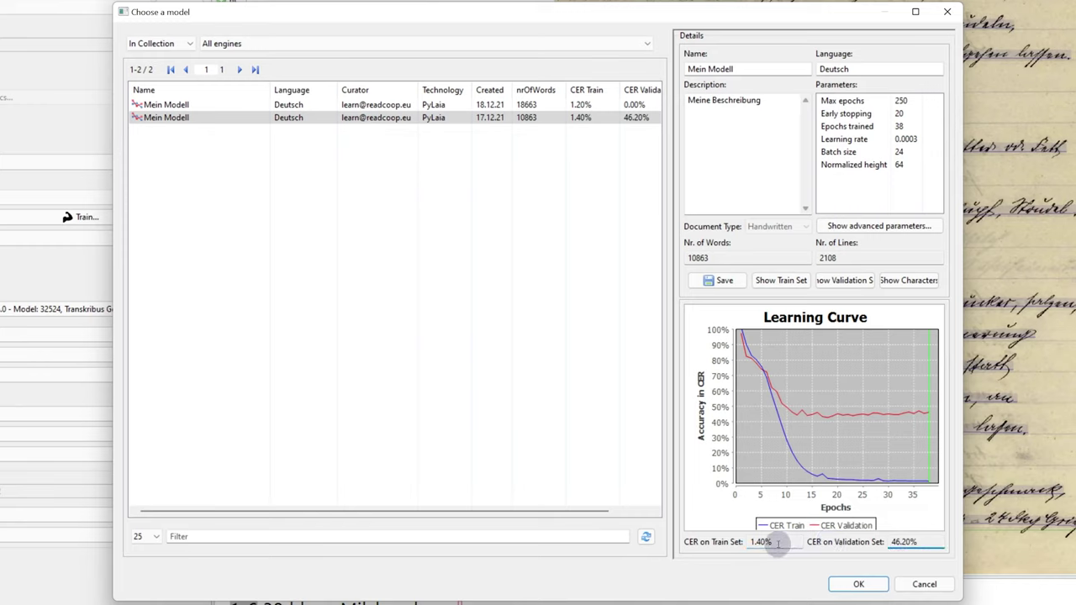
mouse_move(777, 542)
mouse_down()
mouse_move(738, 542)
mouse_move(791, 540)
mouse_up()
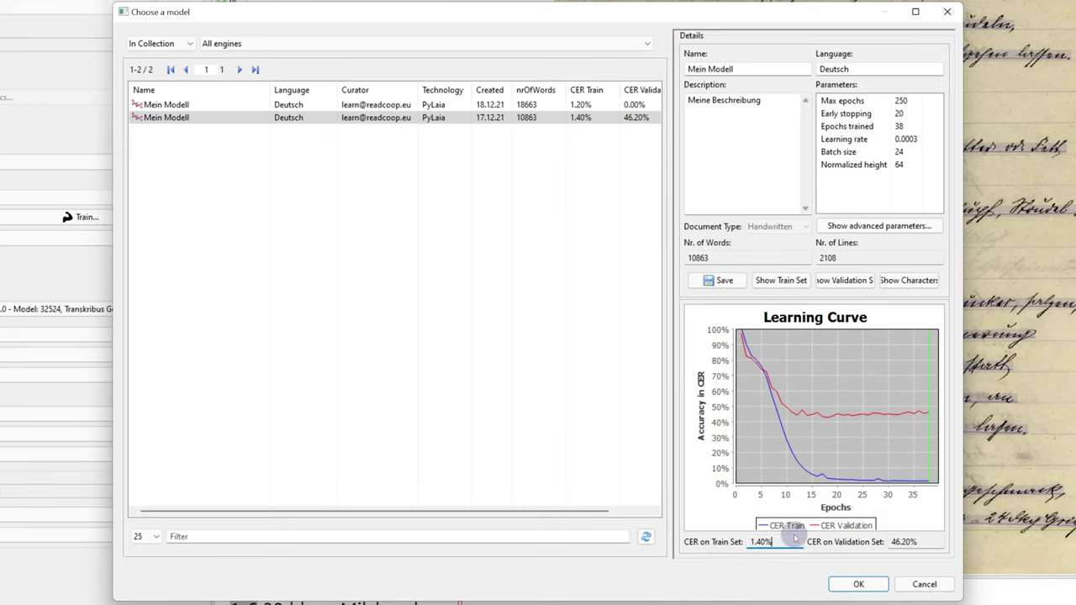
double_click(928, 541)
drag(896, 542, 924, 542)
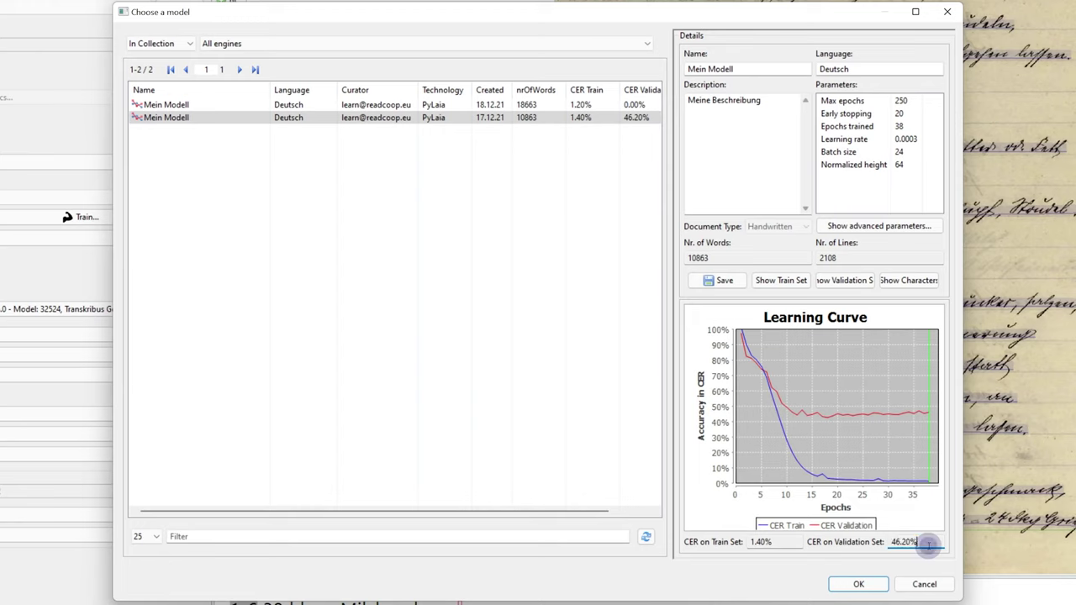
Compare the CER values and learning curve of the 18.12.21 Mein Modell version with the 17.12.21 one, and close the model list
click(353, 106)
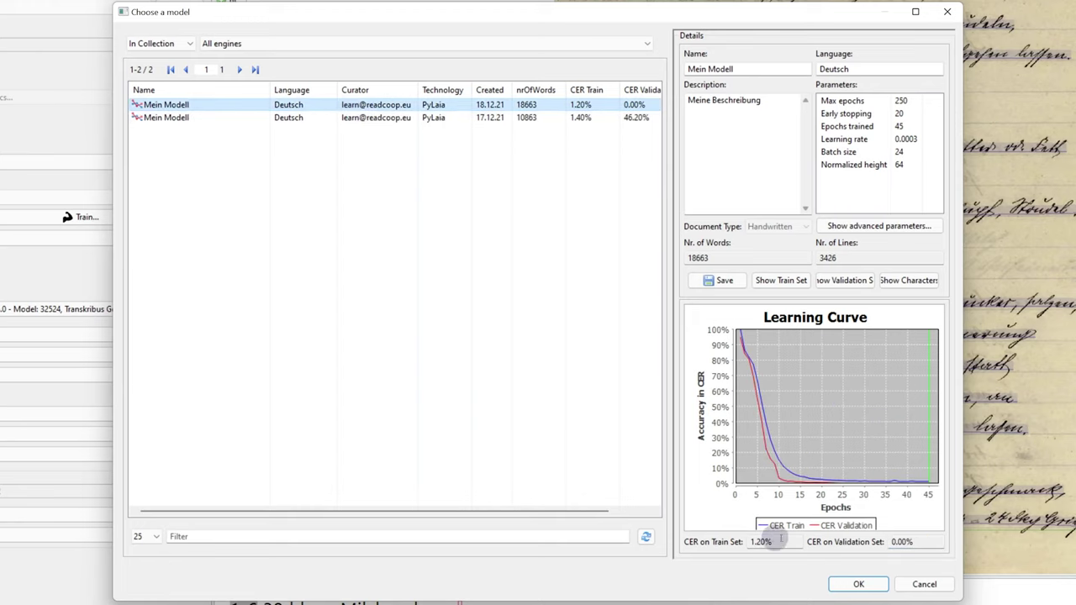
drag(912, 542, 878, 543)
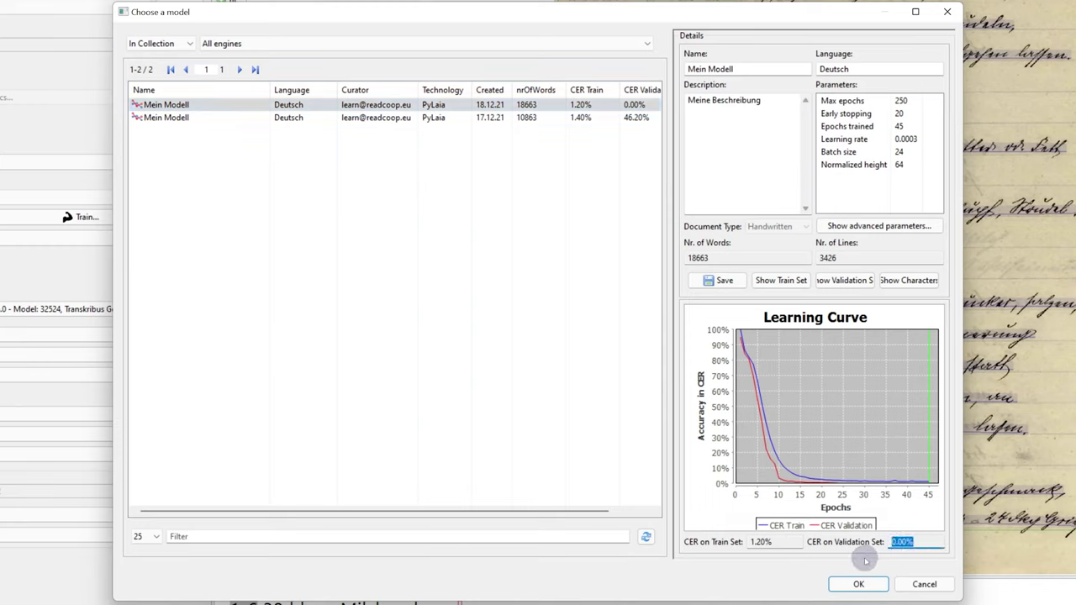
click(923, 542)
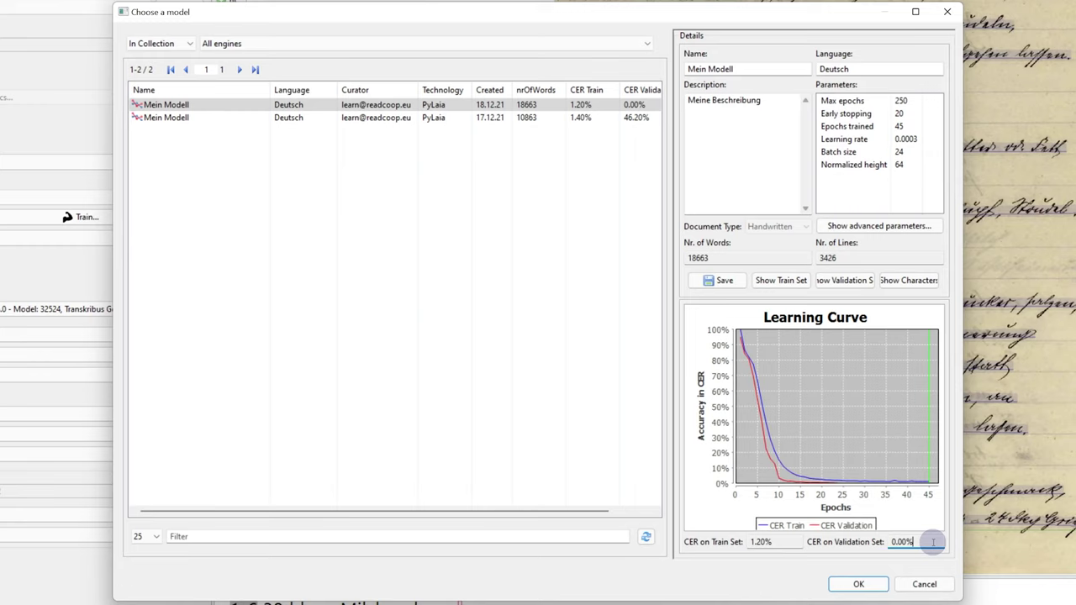
click(262, 117)
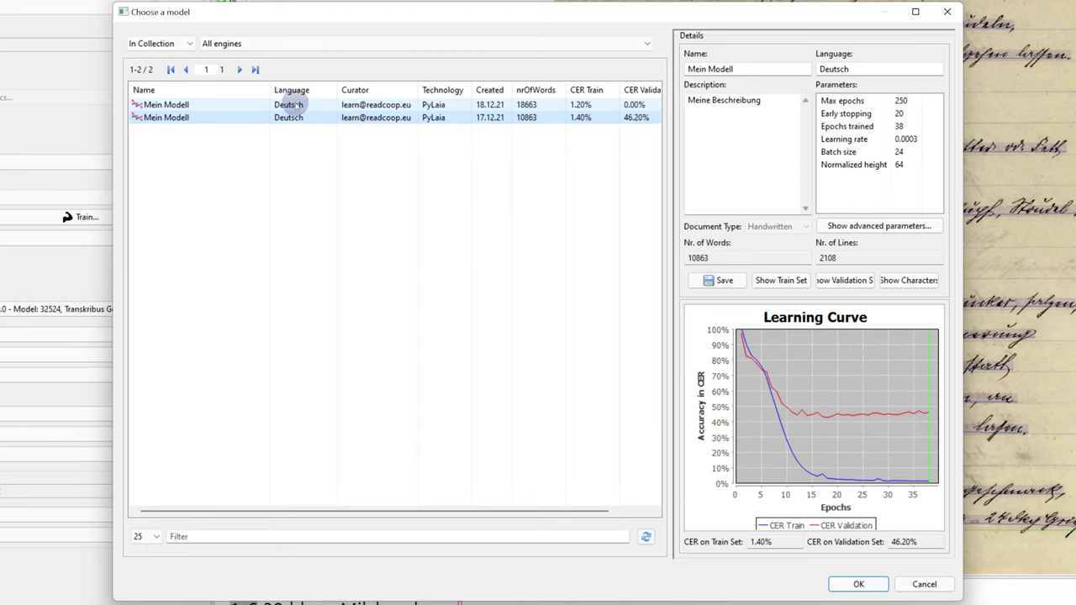
click(296, 104)
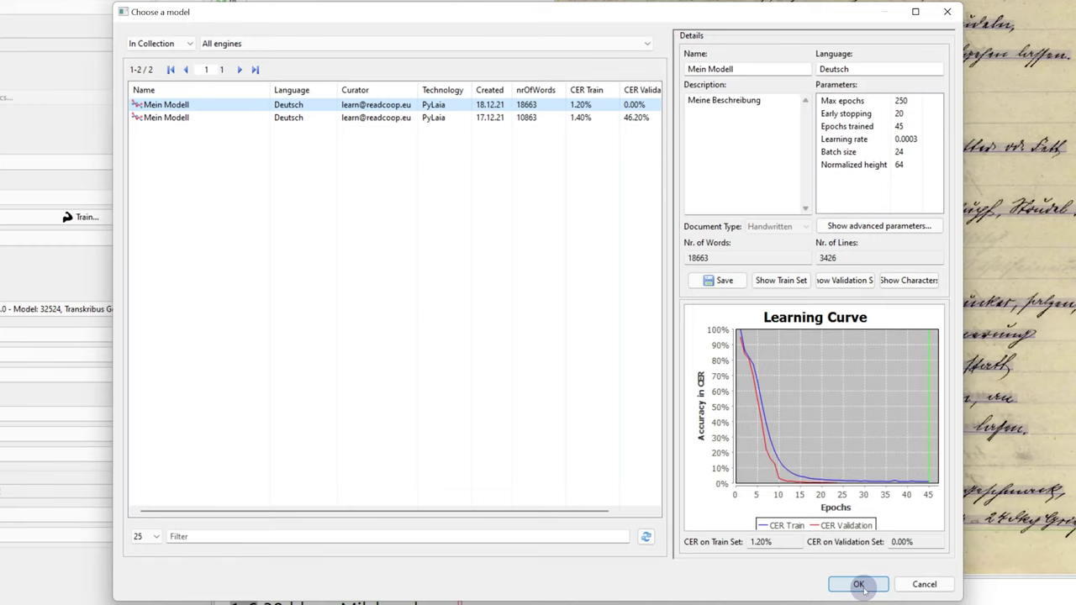
click(908, 587)
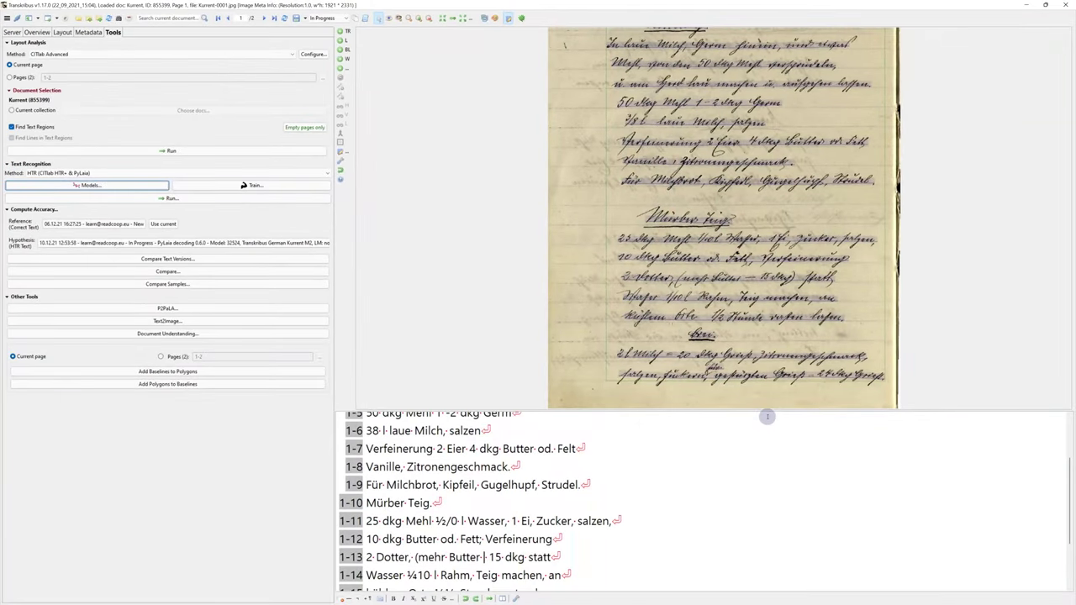